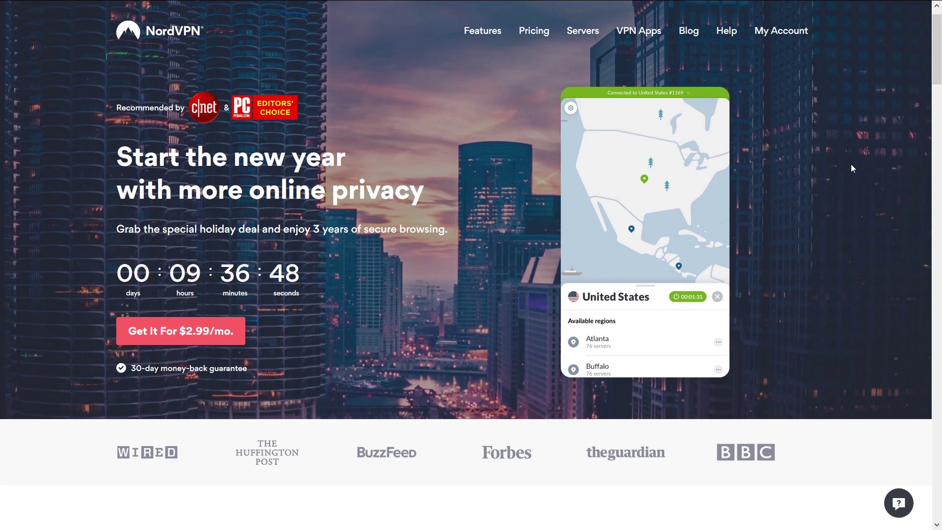
Step: Scroll the homepage down to 'Protect all your devices' and its Available on platform icons
{"action": "scroll", "coordinate": [851, 165], "scroll_direction": "down", "scroll_amount": 15}
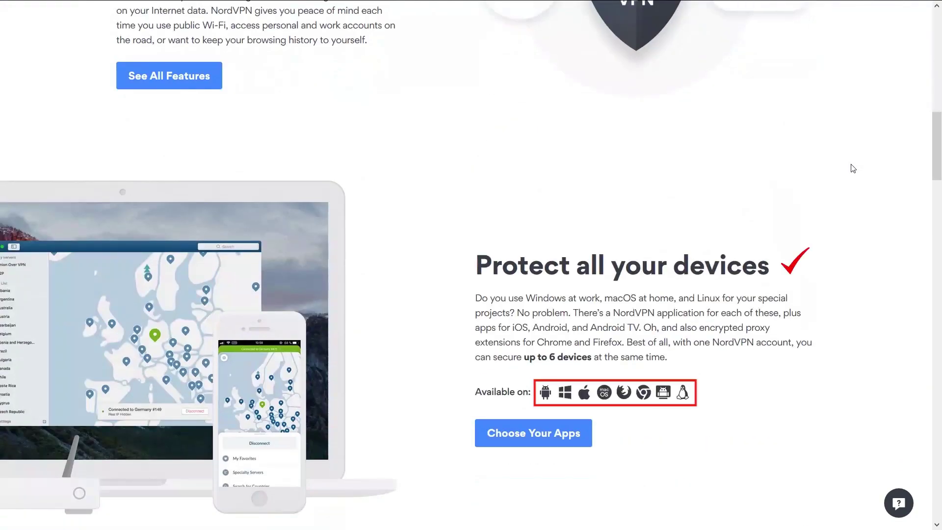
{"action": "scroll", "coordinate": [852, 168], "scroll_direction": "down", "scroll_amount": 8}
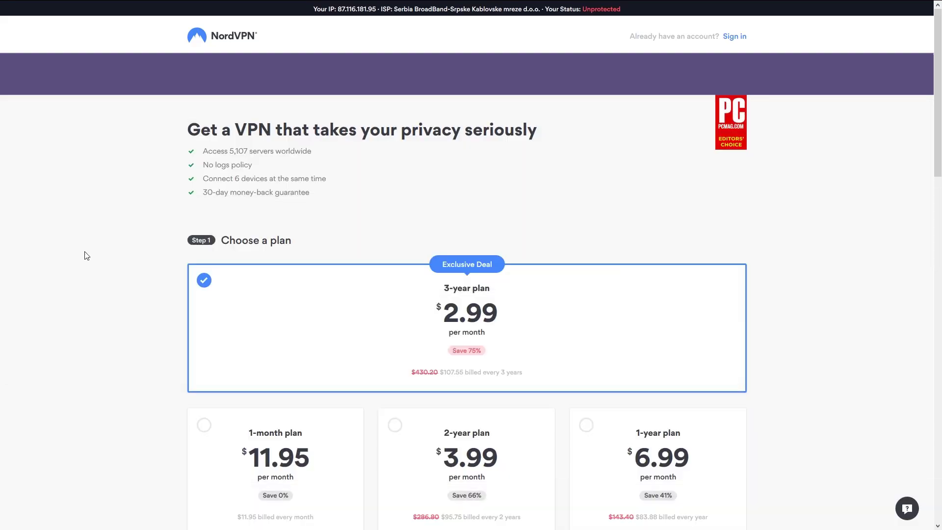
Step: Scroll down the order page through the plan choices and checkout payment form
{"action": "scroll", "coordinate": [87, 255], "scroll_direction": "down", "scroll_amount": 5}
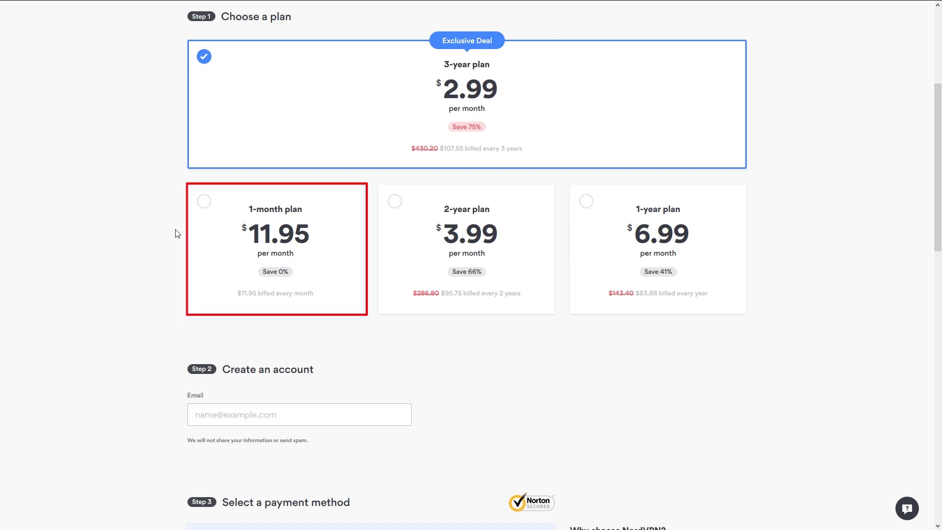
{"action": "scroll", "coordinate": [178, 234], "scroll_direction": "down", "scroll_amount": 12}
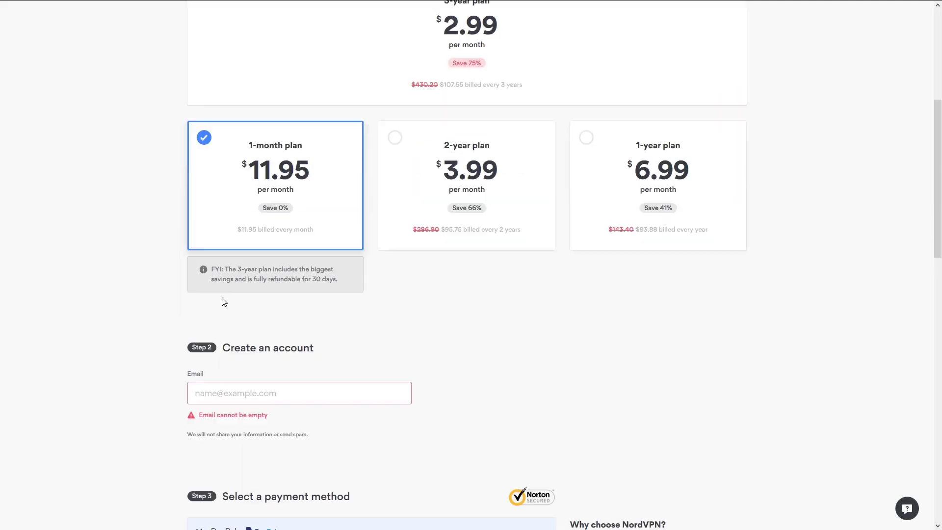
{"action": "scroll", "coordinate": [220, 301], "scroll_direction": "down", "scroll_amount": 1}
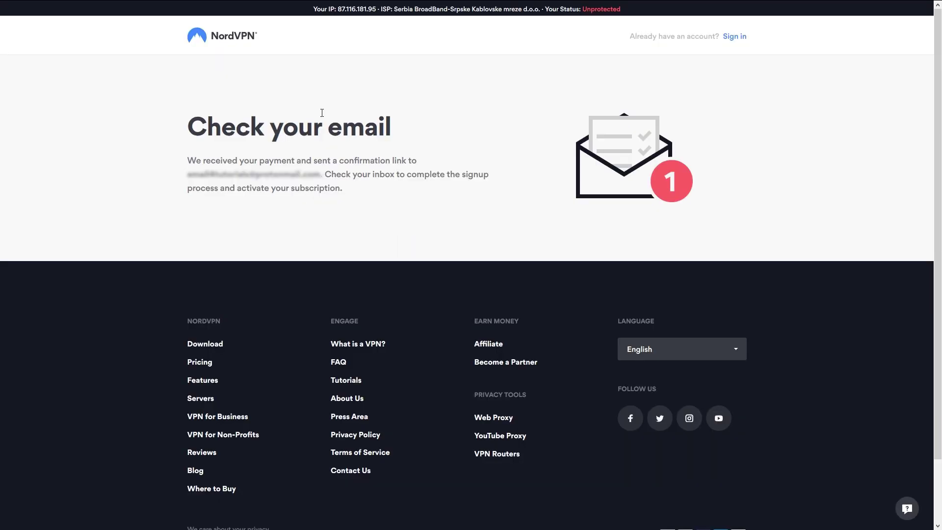
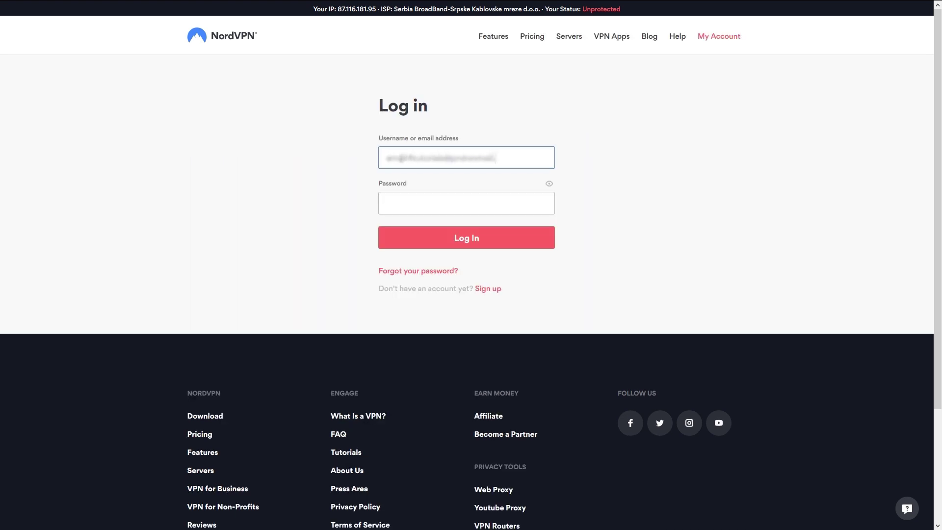
Step: Enter the account e-mail as Username and the account password on the login page
{"action": "key", "text": "Tab"}
{"action": "type", "text": "**********"}
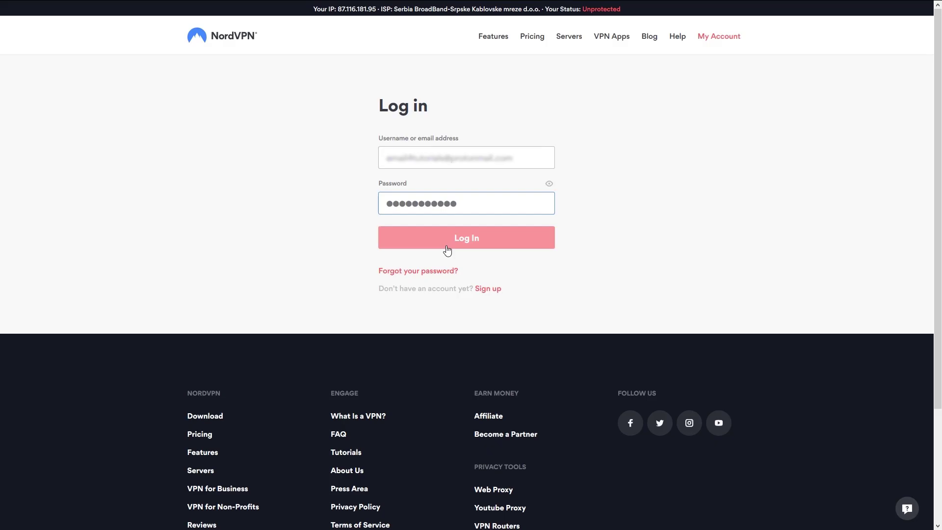
Step: Log in and look over the account's Downloads and Change Password pages
{"action": "left_click", "coordinate": [446, 246]}
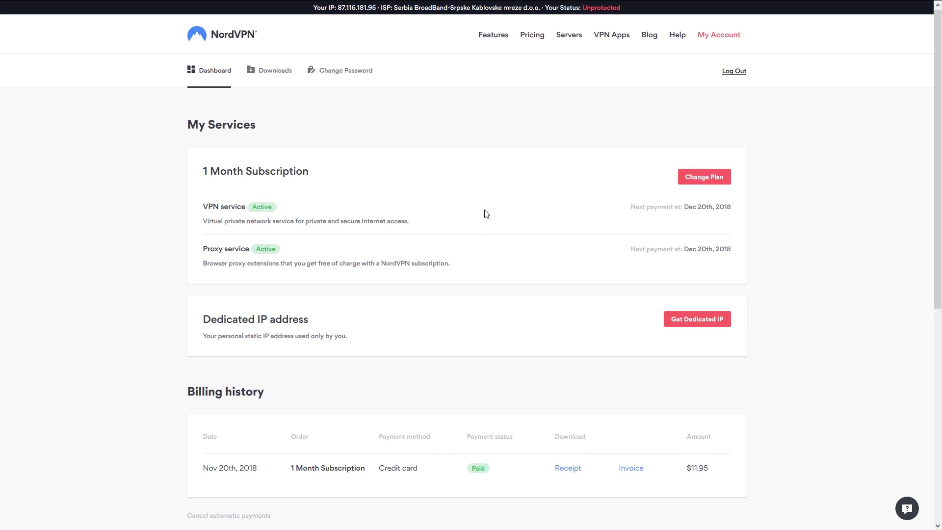
{"action": "scroll", "coordinate": [486, 214], "scroll_direction": "down", "scroll_amount": 5}
{"action": "scroll", "coordinate": [486, 215], "scroll_direction": "up", "scroll_amount": 5}
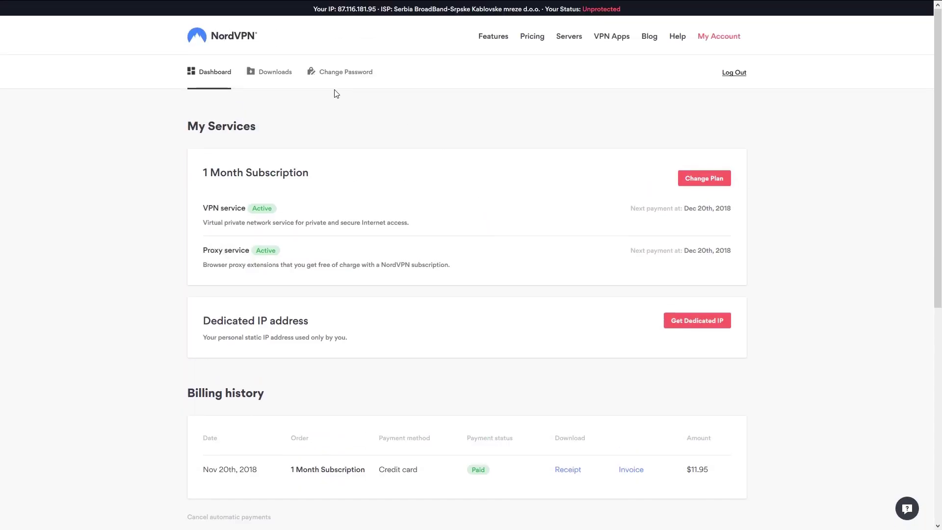
{"action": "left_click", "coordinate": [276, 74]}
{"action": "scroll", "coordinate": [791, 242], "scroll_direction": "down", "scroll_amount": 5}
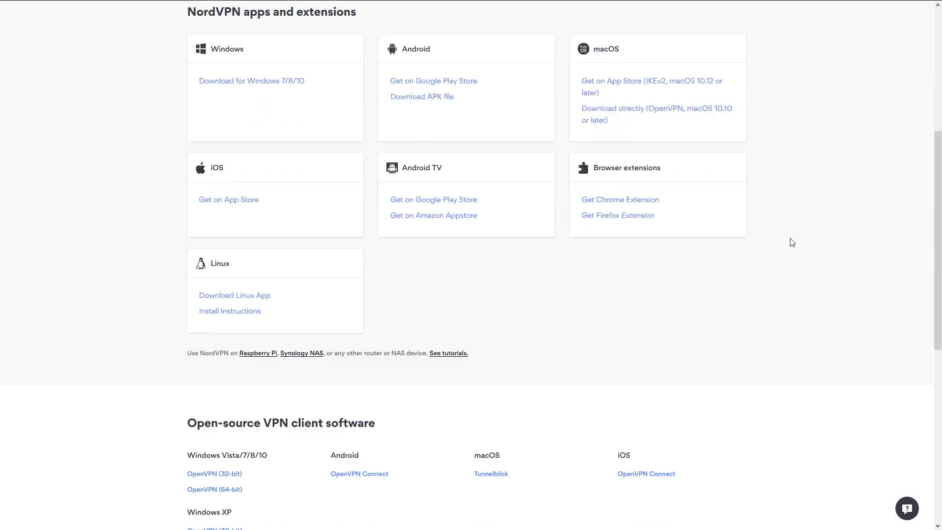
{"action": "scroll", "coordinate": [791, 243], "scroll_direction": "down", "scroll_amount": 4}
{"action": "scroll", "coordinate": [791, 244], "scroll_direction": "up", "scroll_amount": 10}
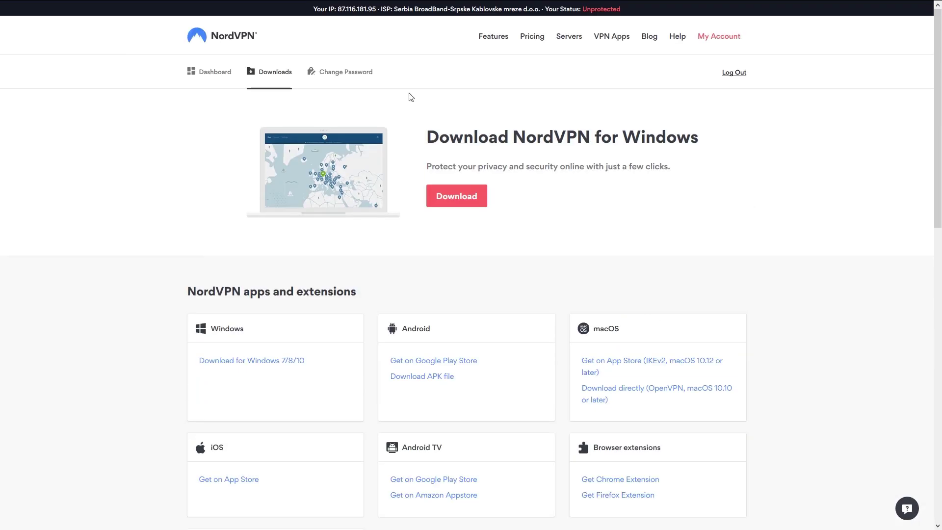
{"action": "left_click", "coordinate": [354, 78]}
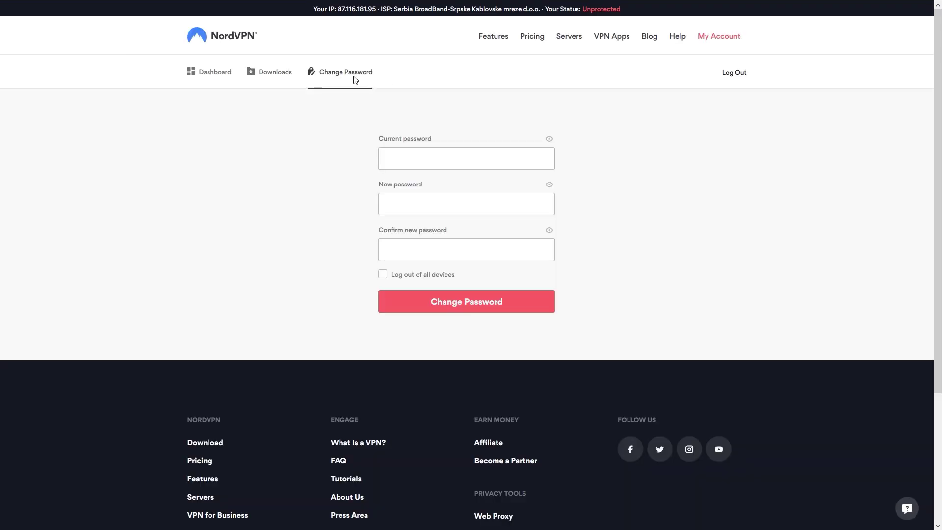
{"action": "left_click", "coordinate": [276, 73]}
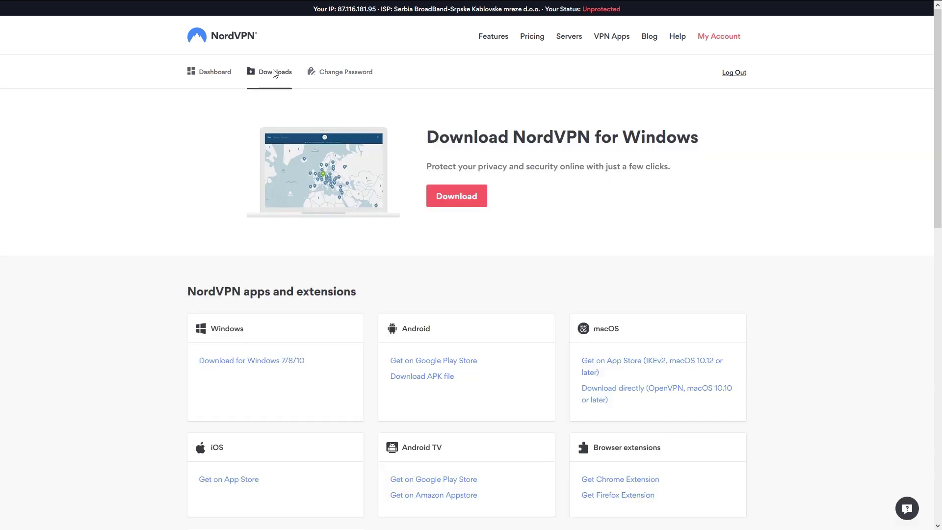
Step: Download and save NordVPNSetup.exe for Windows, then install the app
{"action": "left_click", "coordinate": [472, 196]}
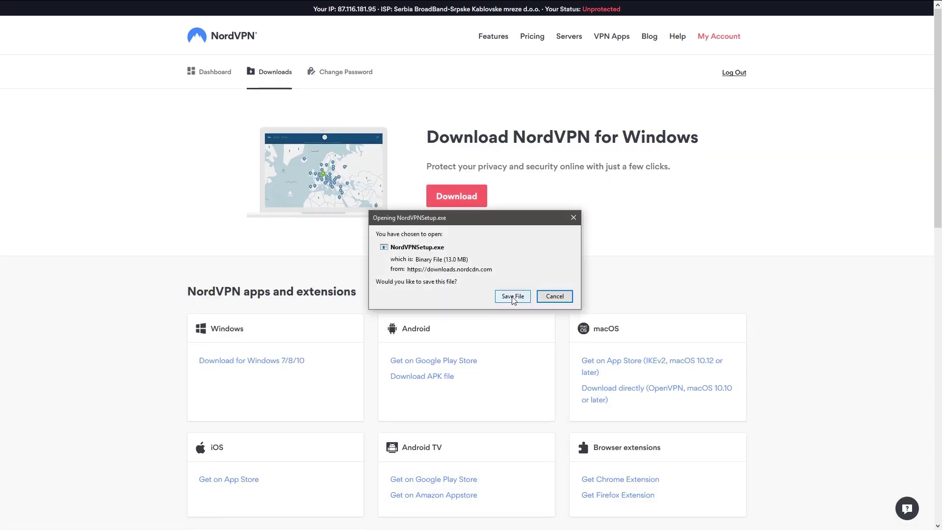
{"action": "left_click", "coordinate": [513, 296]}
{"action": "left_click", "coordinate": [520, 354]}
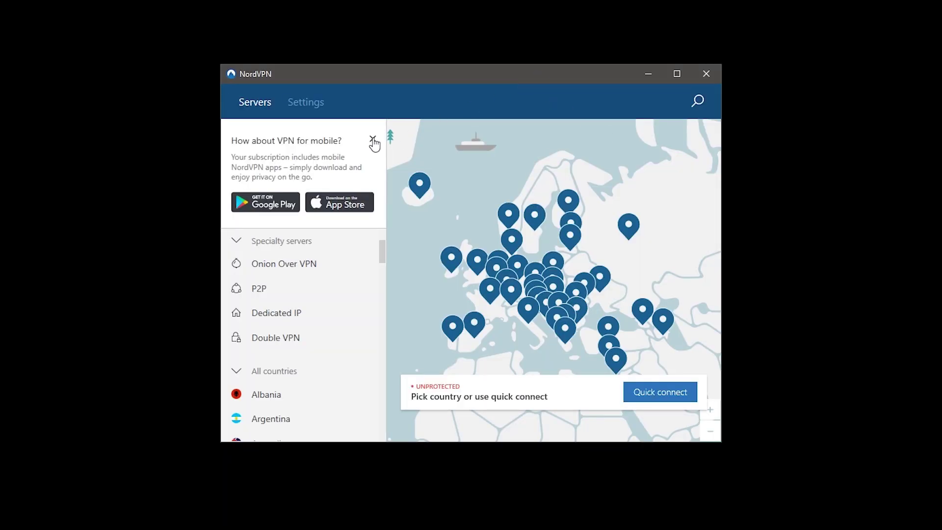
Step: Close the 'How about VPN for mobile?' box and scroll the country list
{"action": "left_click", "coordinate": [373, 142]}
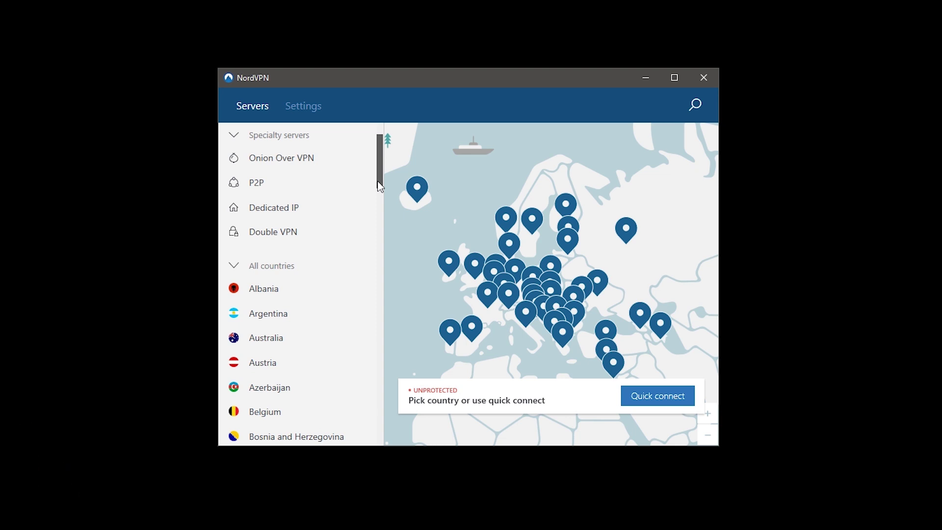
{"action": "left_click_drag", "start_coordinate": [377, 184], "coordinate": [407, 166]}
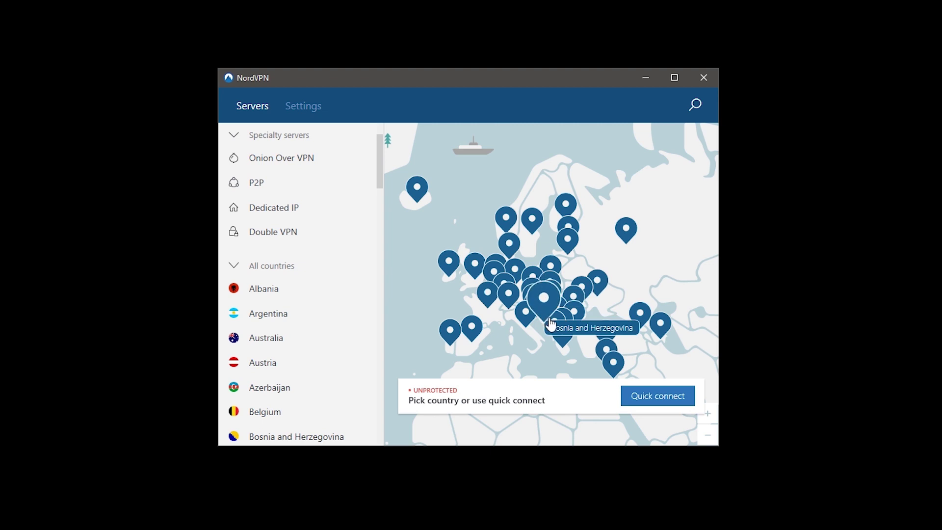
{"action": "left_click", "coordinate": [694, 105]}
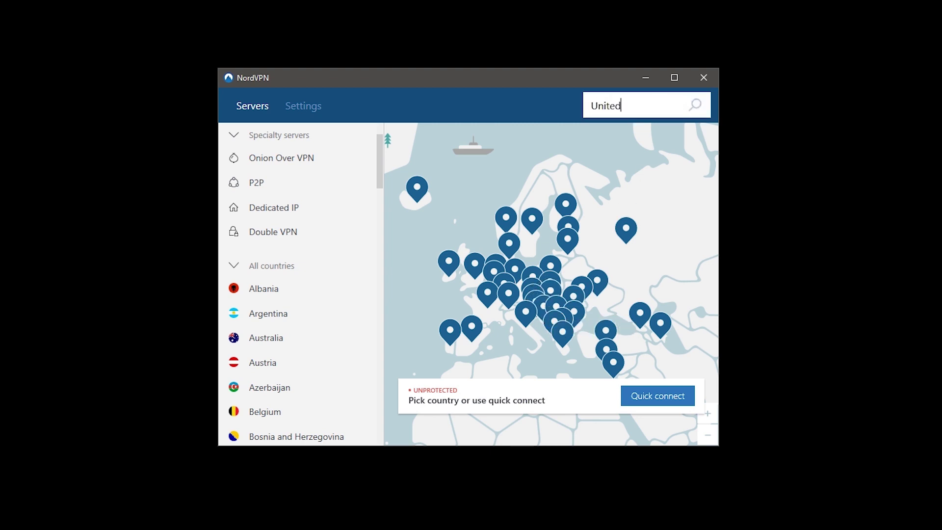
{"action": "type", "text": "States"}
{"action": "triple_click", "coordinate": [672, 102]}
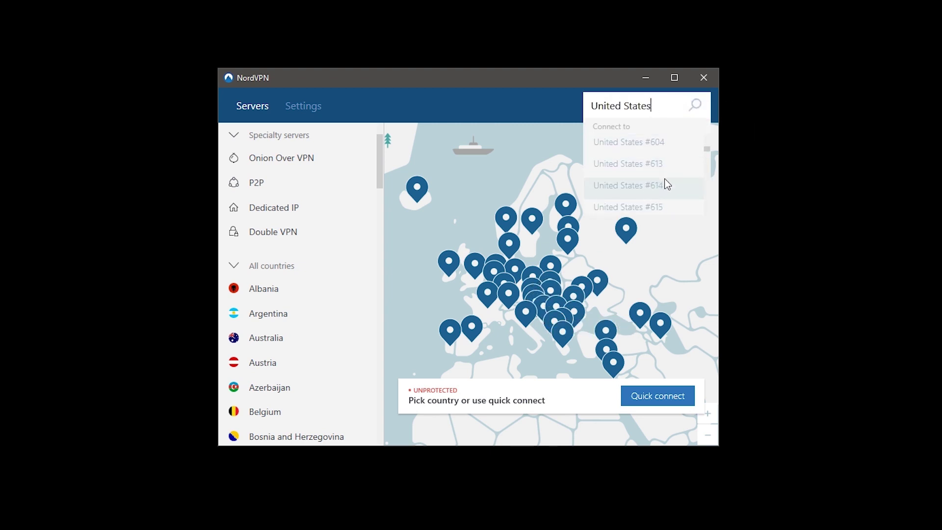
{"action": "key", "text": "BackSpace"}
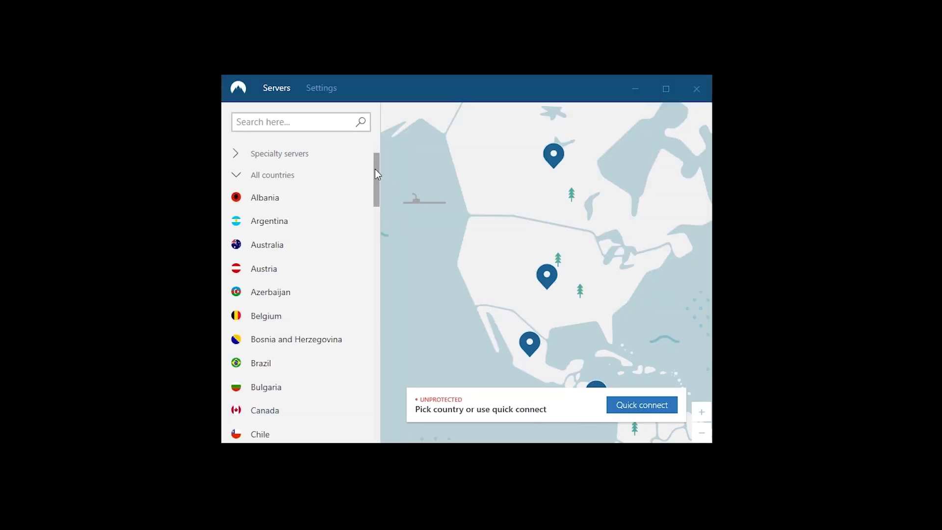
{"action": "left_click_drag", "start_coordinate": [377, 175], "coordinate": [390, 430]}
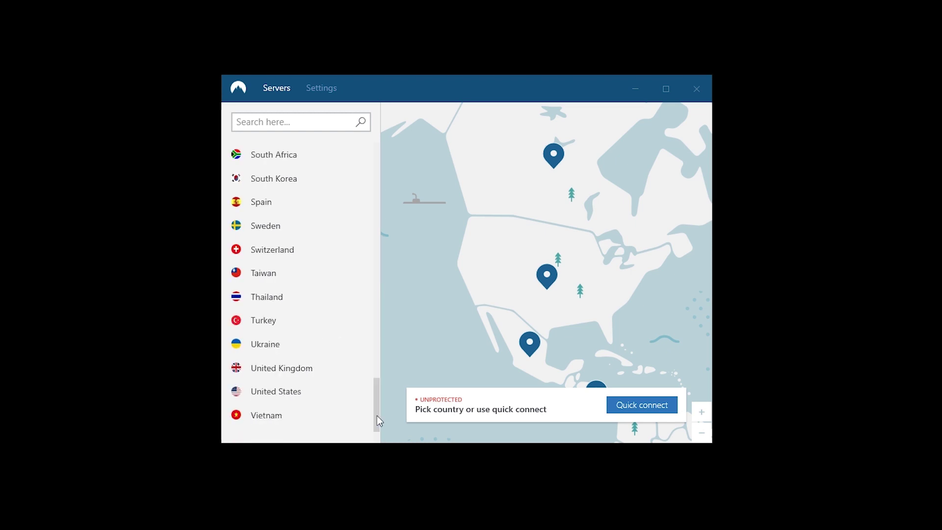
{"action": "left_click", "coordinate": [363, 396]}
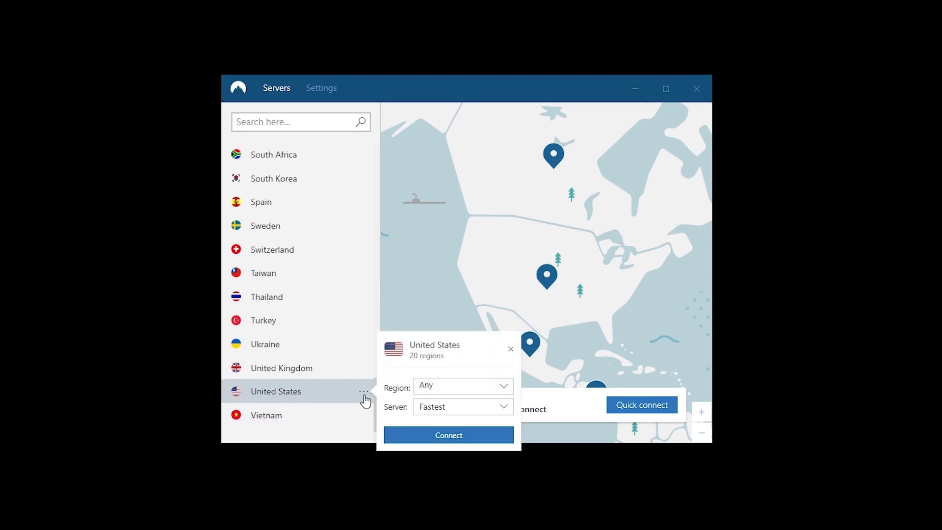
{"action": "left_click", "coordinate": [448, 413]}
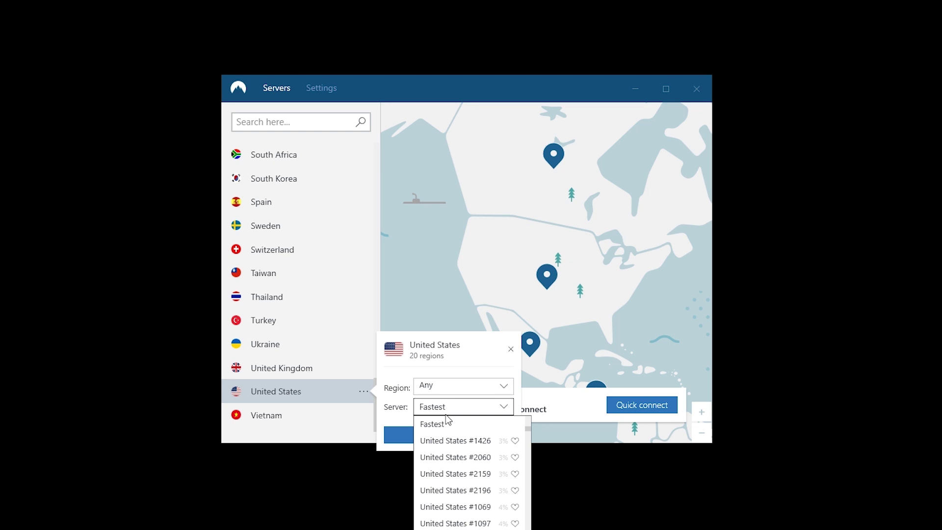
{"action": "left_click", "coordinate": [445, 420]}
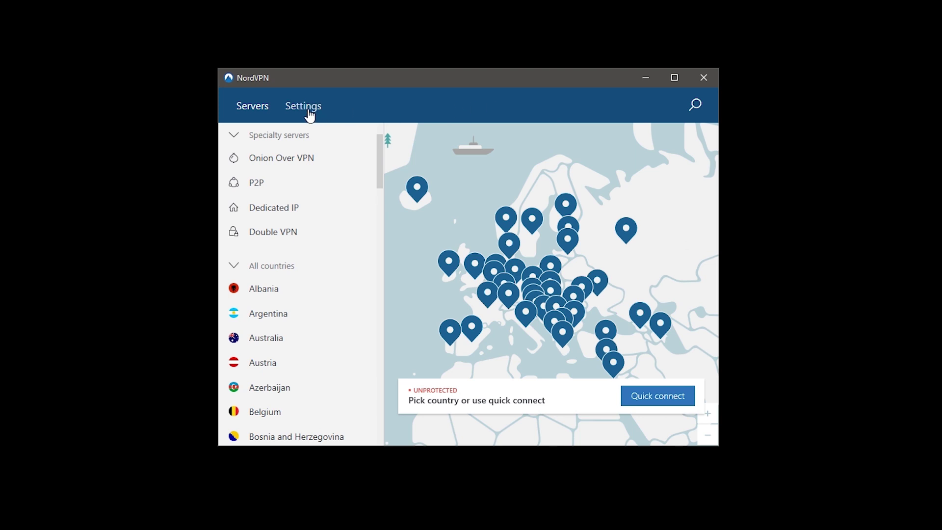
Step: In Settings, glance at the kill switch app chooser, then reveal advanced settings and their caution notice
{"action": "left_click", "coordinate": [309, 114]}
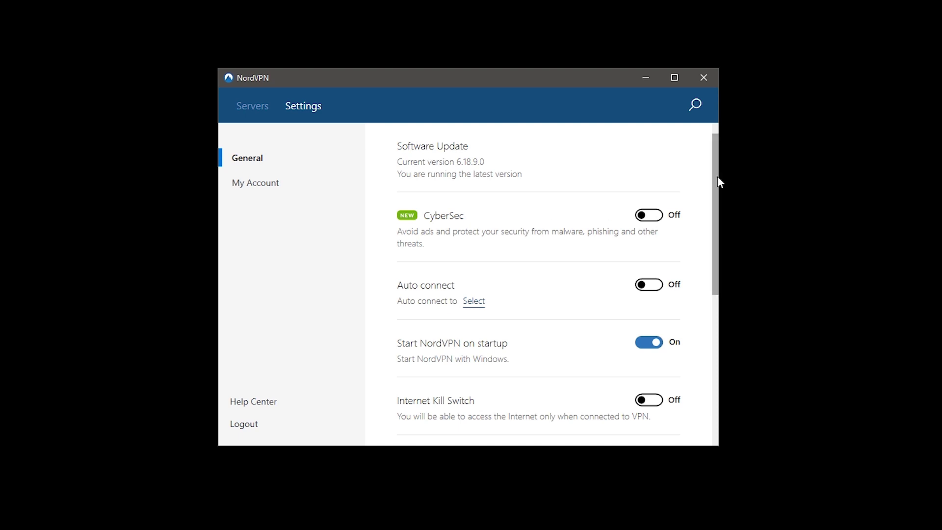
{"action": "left_click_drag", "start_coordinate": [716, 173], "coordinate": [726, 332]}
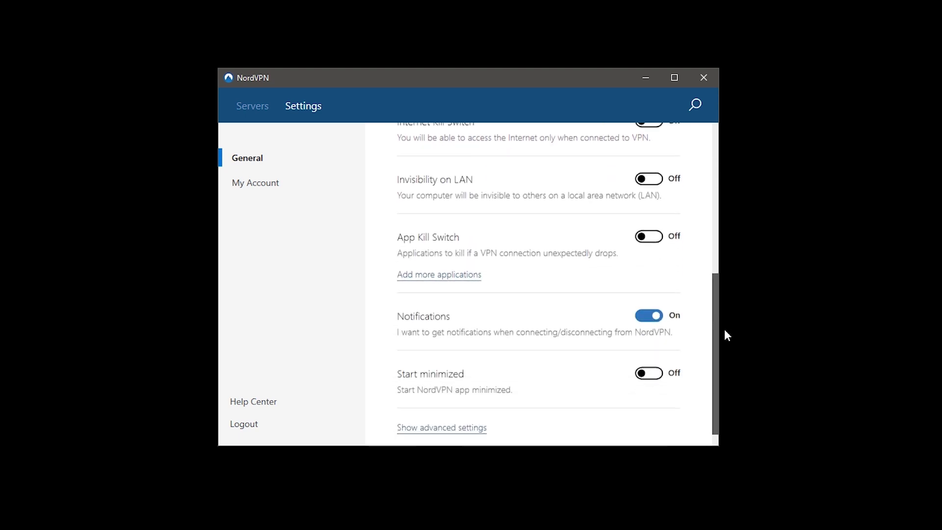
{"action": "left_click", "coordinate": [474, 276]}
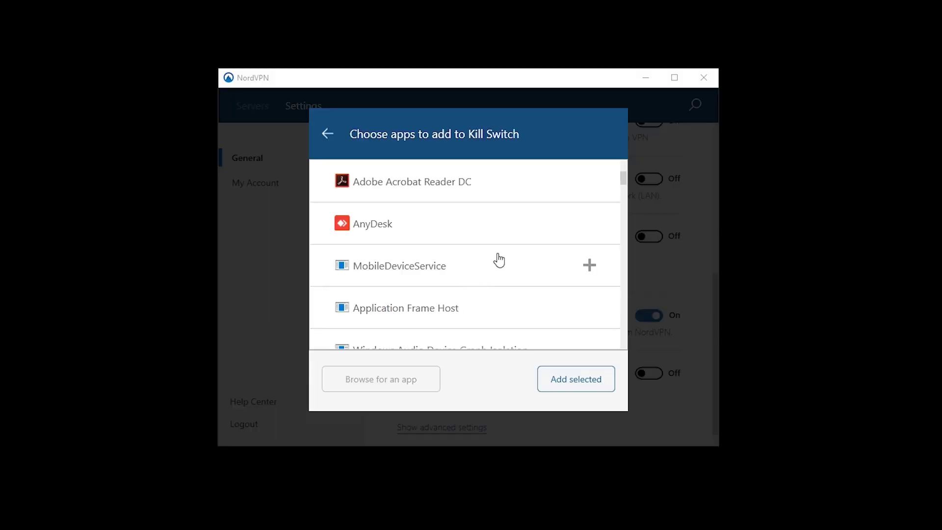
{"action": "left_click_drag", "start_coordinate": [623, 179], "coordinate": [620, 361]}
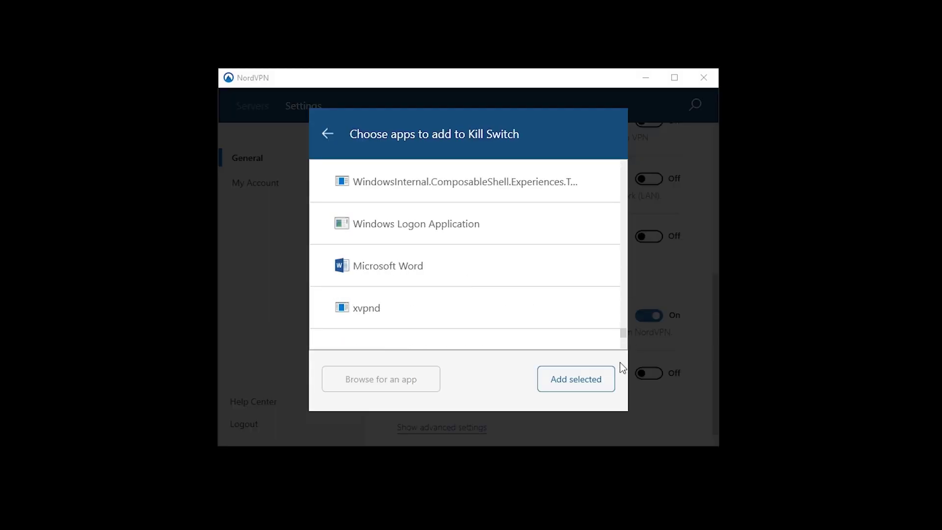
{"action": "left_click", "coordinate": [327, 134]}
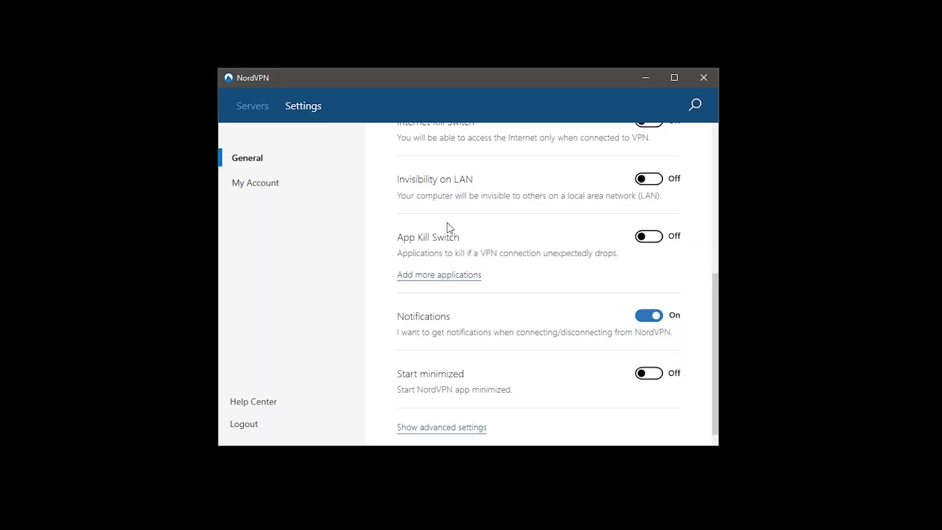
{"action": "left_click", "coordinate": [477, 430]}
{"action": "left_click_drag", "start_coordinate": [713, 349], "coordinate": [716, 427]}
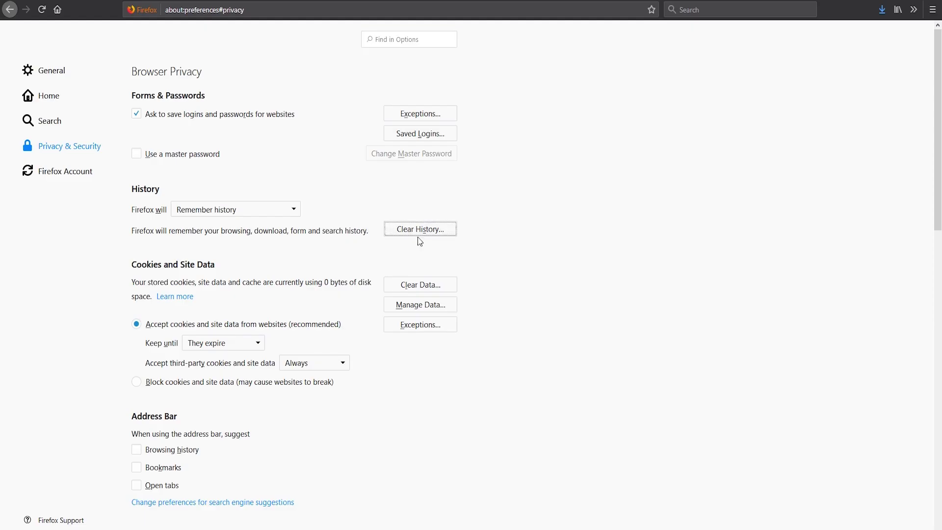
Step: Wipe all of Firefox's stored history from Privacy & Security with Clear History… and Clear Now
{"action": "left_click", "coordinate": [417, 231]}
{"action": "left_click", "coordinate": [523, 404]}
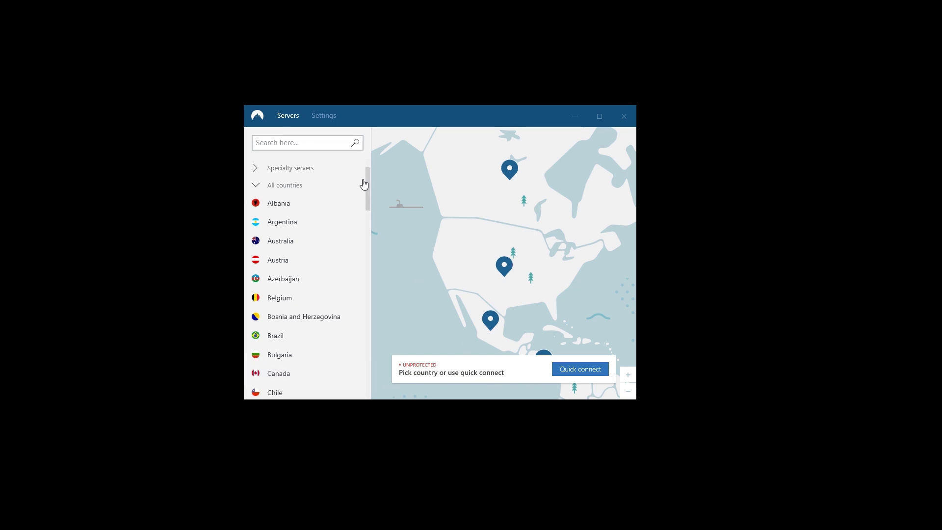
Step: Connect NordVPN to the Fastest United States server from the country list
{"action": "scroll", "coordinate": [369, 308], "scroll_direction": "down", "scroll_amount": 6}
{"action": "scroll", "coordinate": [369, 307], "scroll_direction": "down", "scroll_amount": 10}
{"action": "mouse_move", "coordinate": [353, 367]}
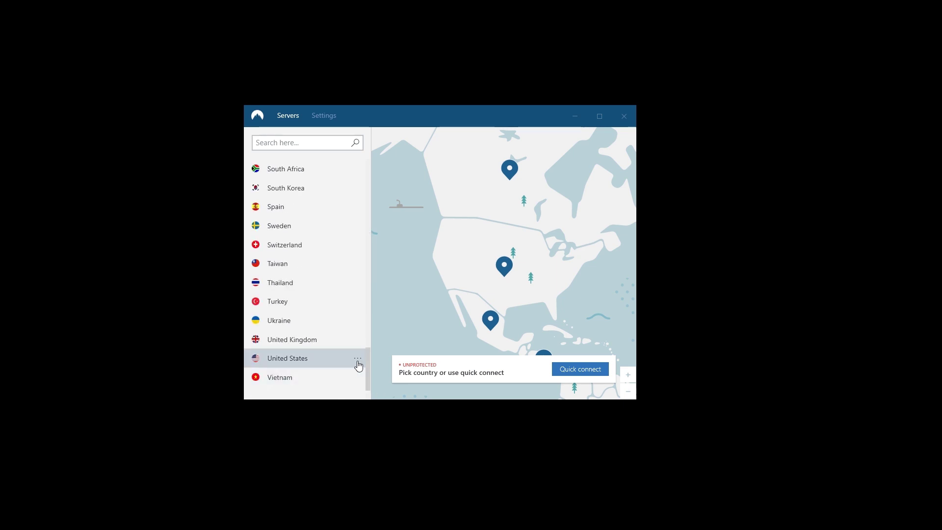
{"action": "left_click", "coordinate": [357, 363]}
{"action": "left_click", "coordinate": [422, 374]}
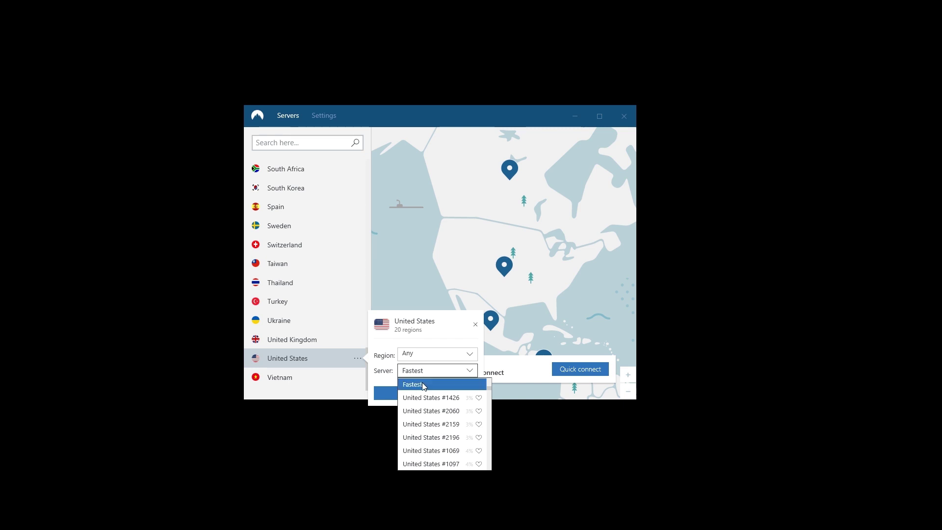
{"action": "left_click", "coordinate": [423, 385]}
{"action": "left_click", "coordinate": [420, 395]}
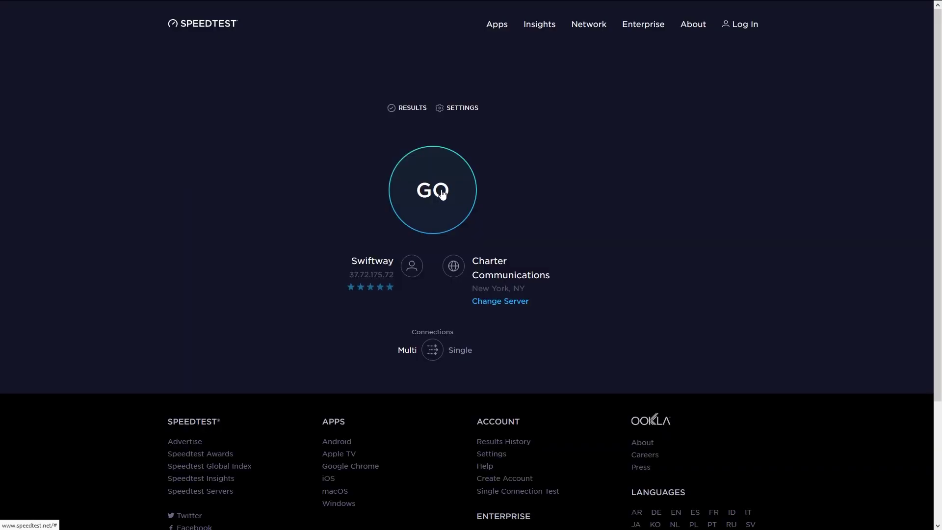
Step: Run the speedtest.net test against the New York, NY server
{"action": "left_click", "coordinate": [442, 194]}
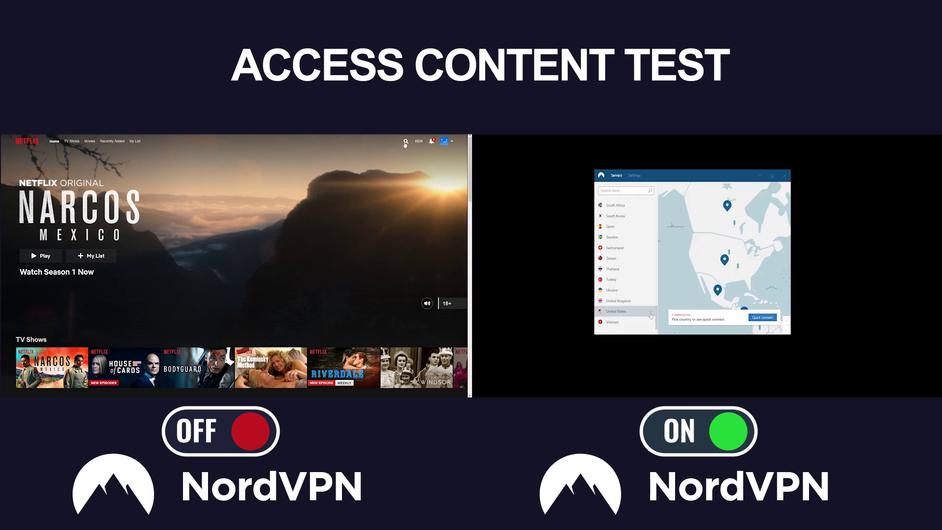
Step: Connect NordVPN to a selected United States server via its '...' options
{"action": "left_click", "coordinate": [651, 311]}
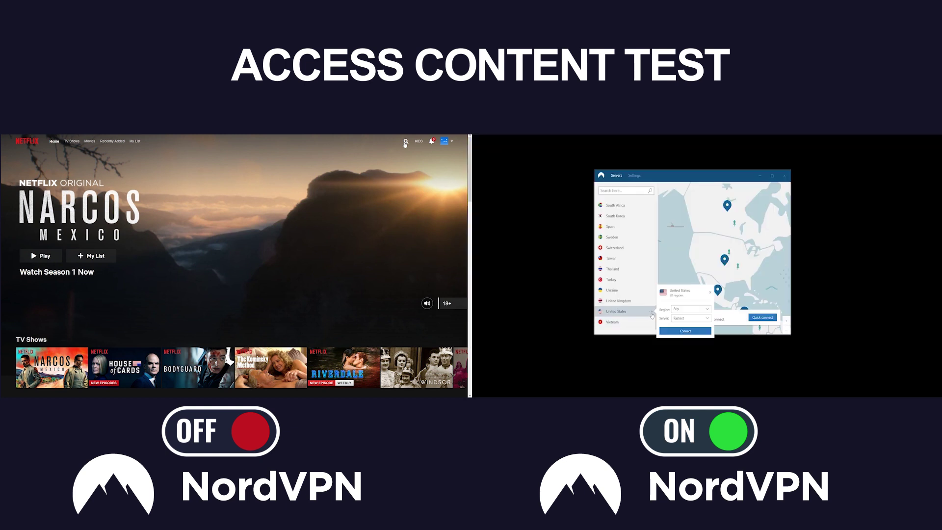
{"action": "left_click", "coordinate": [685, 319]}
{"action": "left_click", "coordinate": [687, 325]}
{"action": "left_click", "coordinate": [684, 331]}
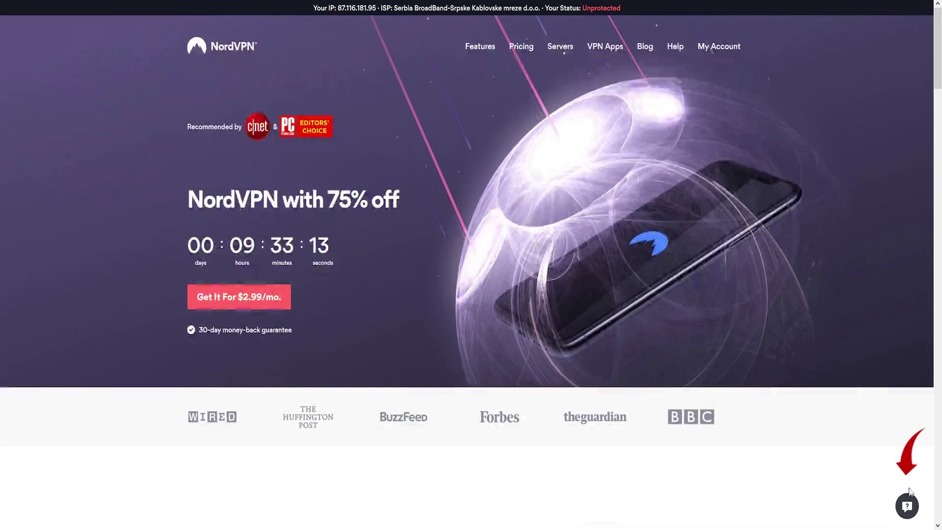
Step: Search the NordVPN help panel for 'refund' articles
{"action": "left_click", "coordinate": [908, 505]}
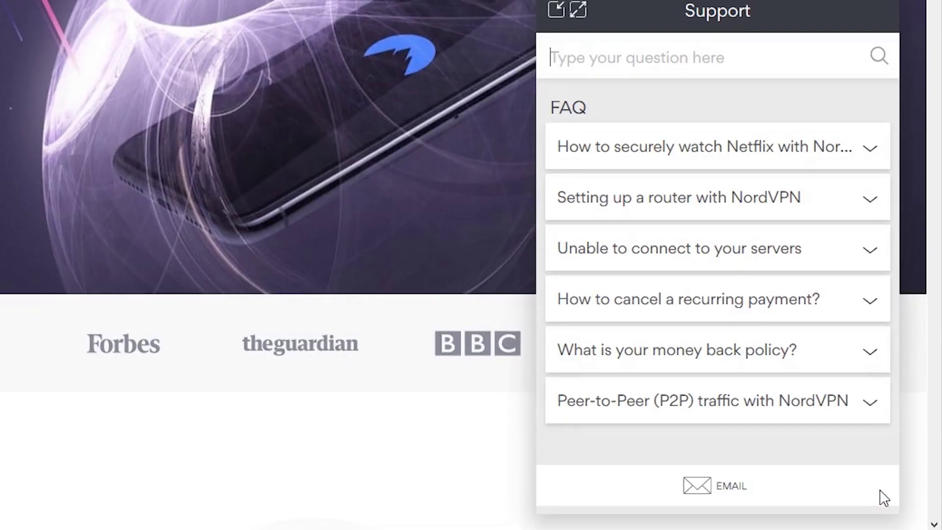
{"action": "type", "text": "refund"}
{"action": "key", "text": "Return"}
{"action": "scroll", "coordinate": [684, 201], "scroll_direction": "down", "scroll_amount": 7}
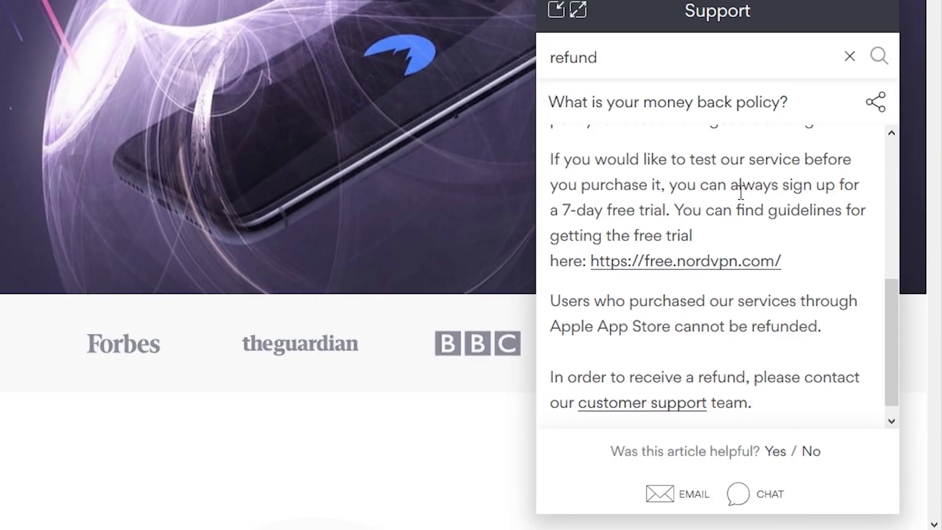
Step: Start a support chat and reply that there were no issues, just a provider switch
{"action": "left_click", "coordinate": [778, 500]}
{"action": "left_click", "coordinate": [742, 305]}
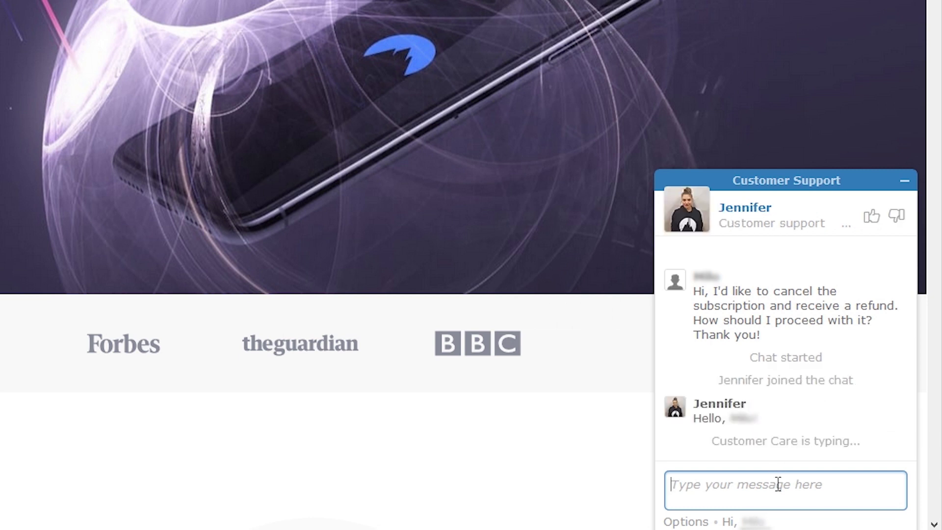
{"action": "type", "text": "No issues whatsoever, just decided to go with another provider for the time being."}
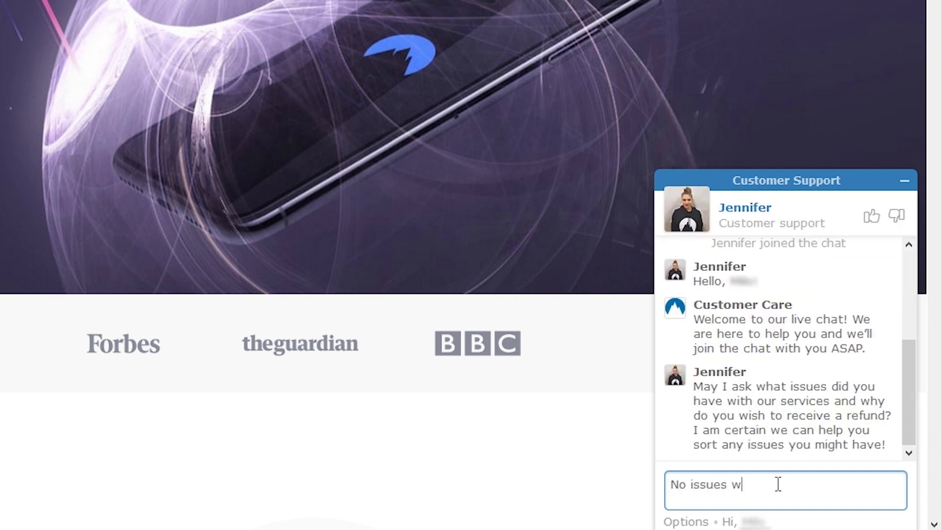
{"action": "key", "text": "Return"}
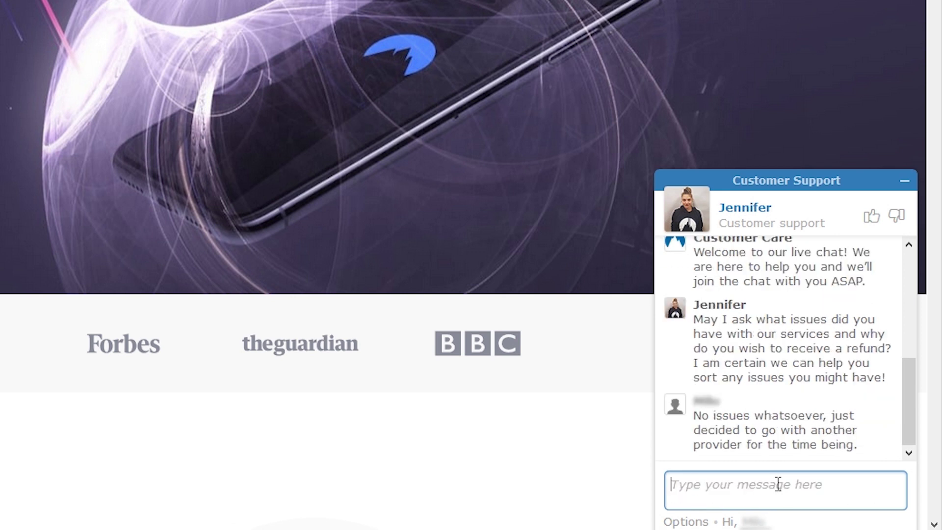
Step: Send 'Thank you very much for that.' and 'Absolutely' to agree to the account check
{"action": "type", "text": "Thank you very much for that."}
{"action": "key", "text": "Return"}
{"action": "type", "text": "I"}
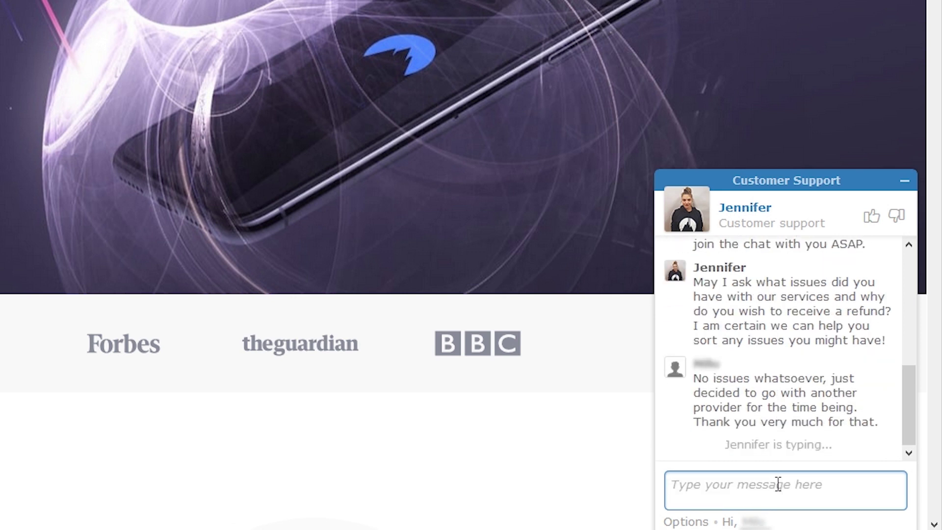
{"action": "type", "text": "Absolutely"}
{"action": "key", "text": "Return"}
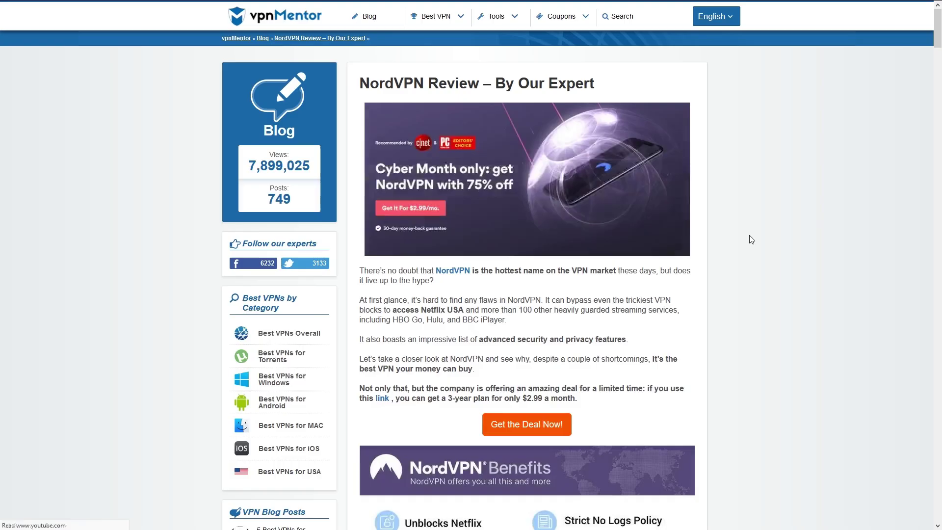
Step: Scroll through vpnMentor's NordVPN review down to the verdict, pros and cons, and About the Author
{"action": "scroll", "coordinate": [751, 242], "scroll_direction": "down", "scroll_amount": 20}
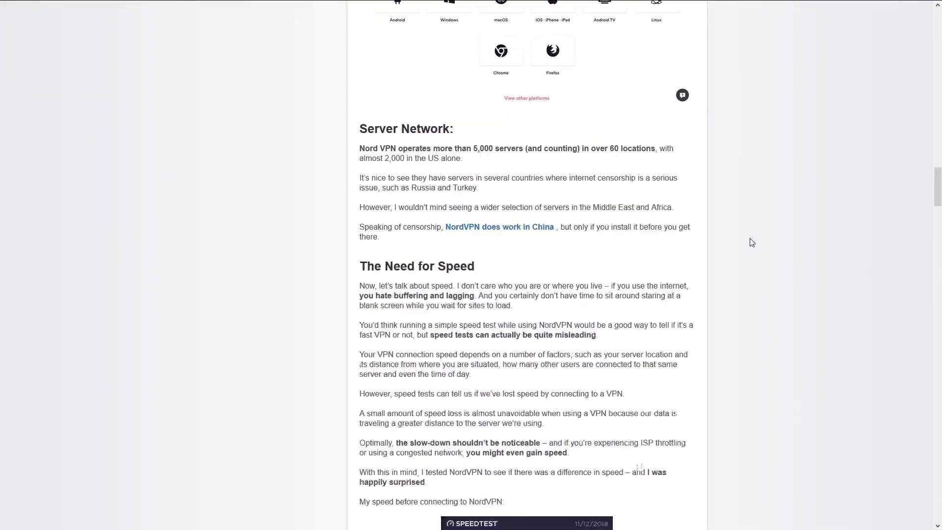
{"action": "scroll", "coordinate": [751, 242], "scroll_direction": "down", "scroll_amount": 20}
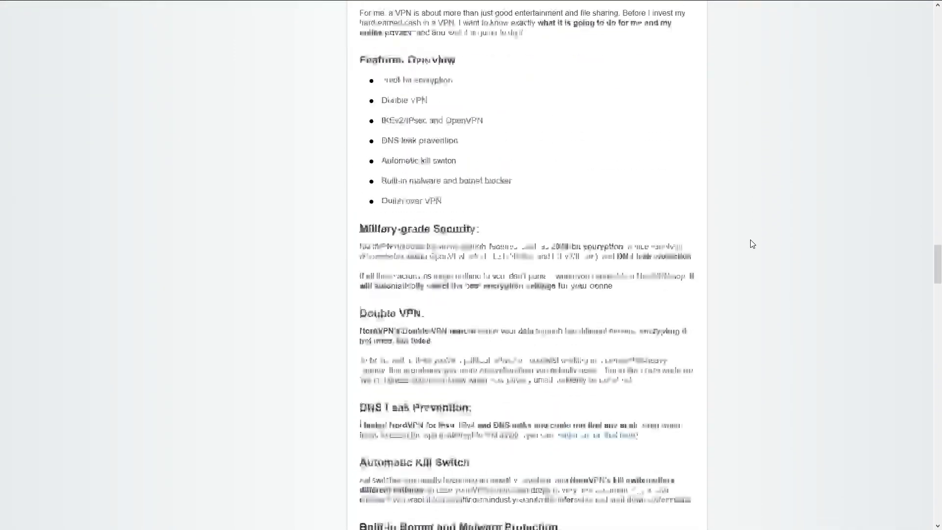
{"action": "scroll", "coordinate": [753, 242], "scroll_direction": "down", "scroll_amount": 20}
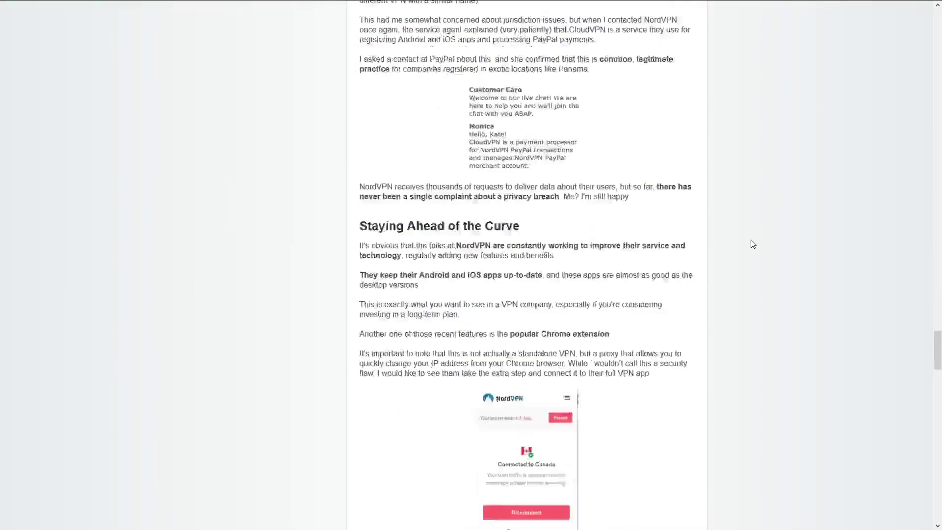
{"action": "scroll", "coordinate": [753, 245], "scroll_direction": "down", "scroll_amount": 20}
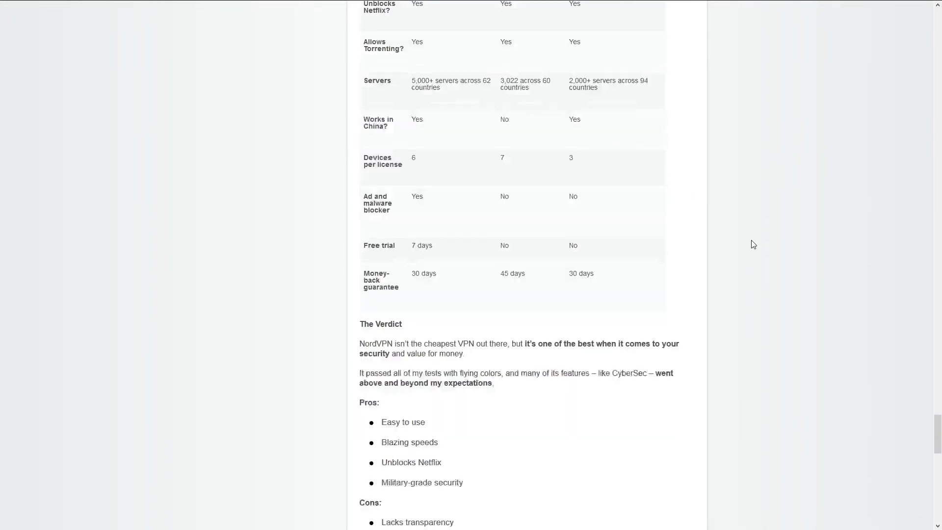
{"action": "scroll", "coordinate": [753, 244], "scroll_direction": "down", "scroll_amount": 6}
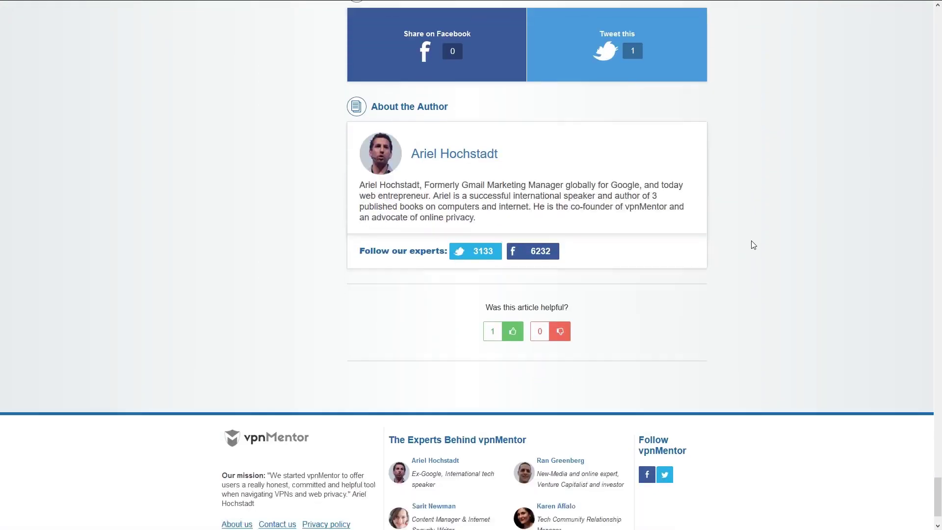